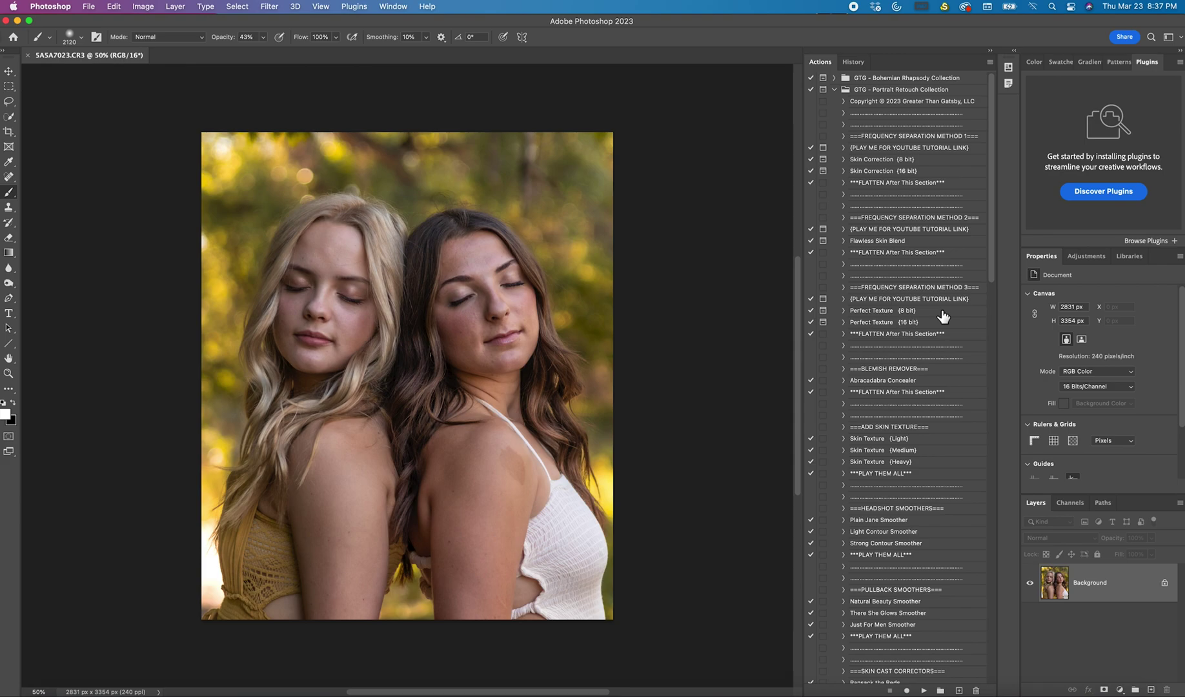
# Run the Perfect Texture (8 bit) action, allowing it to flatten the image first
pyautogui.click(884, 312)
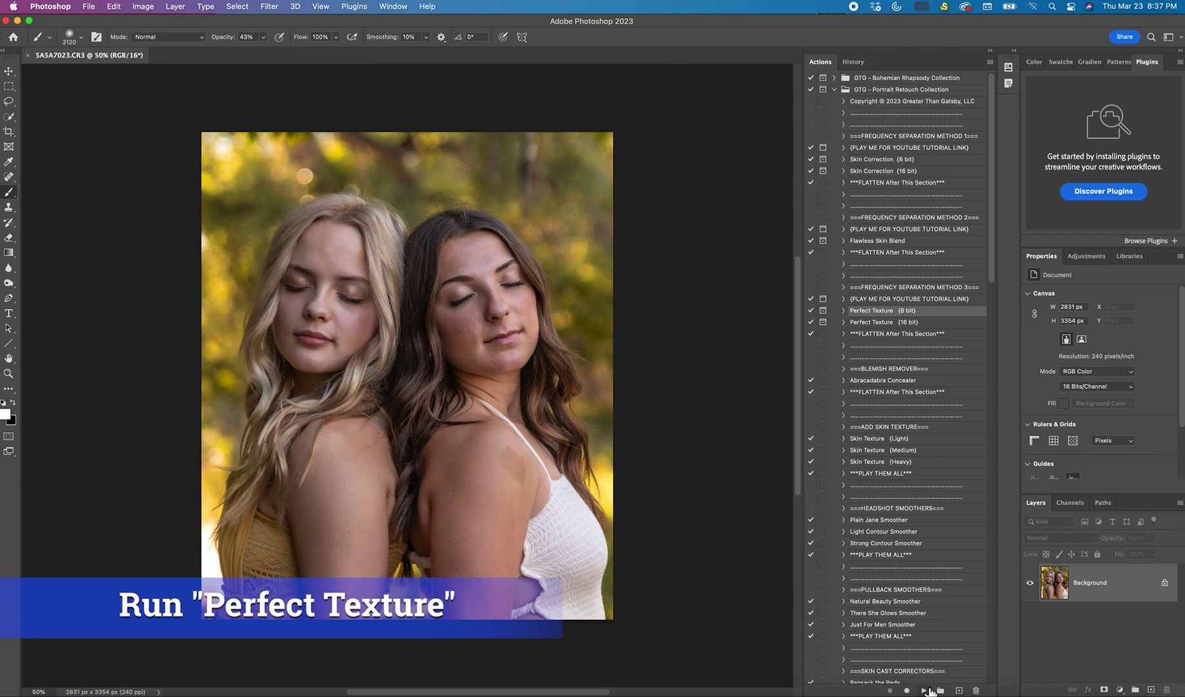
pyautogui.click(926, 691)
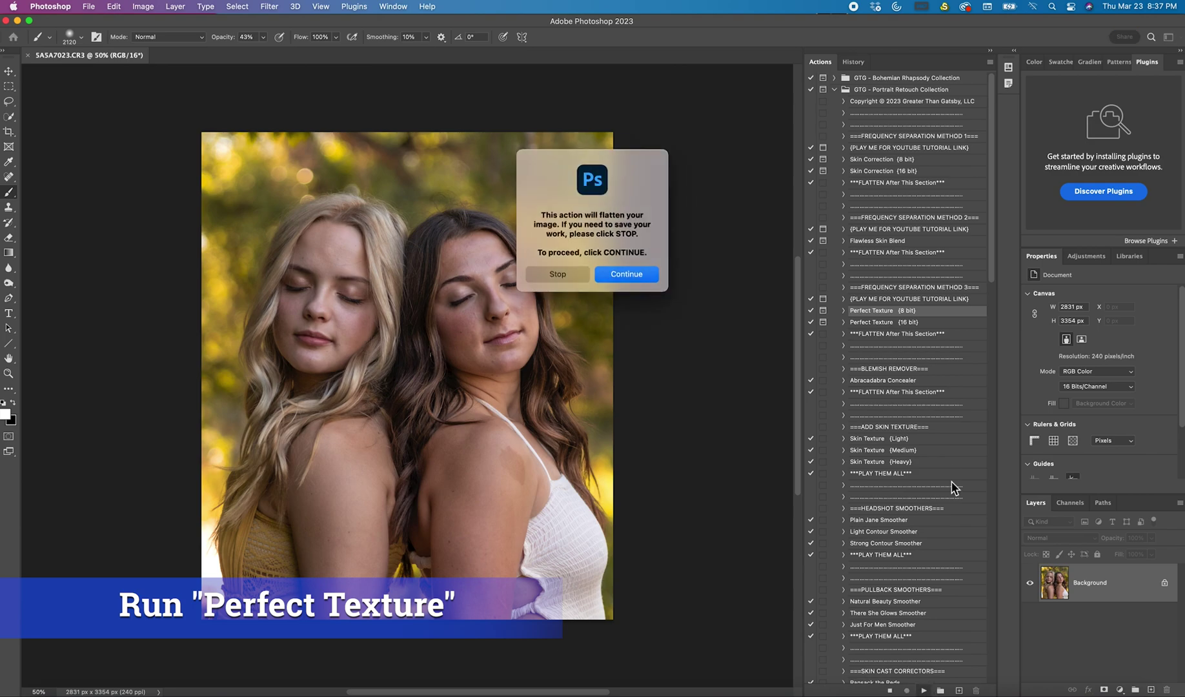
pyautogui.click(634, 273)
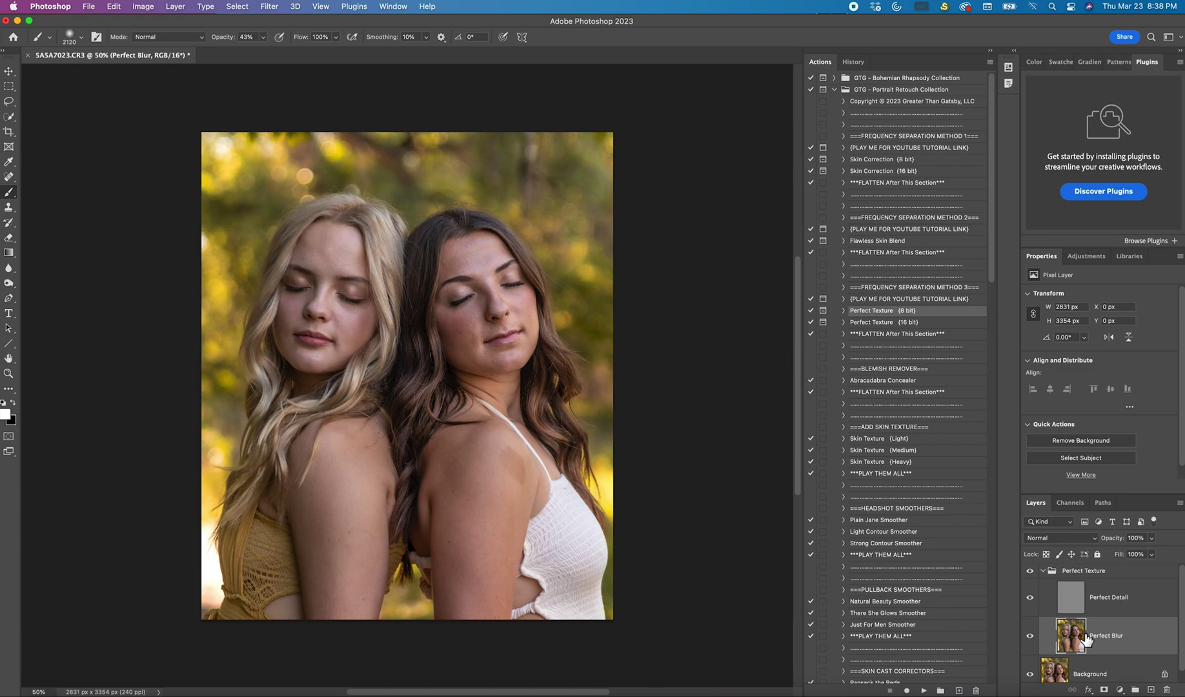
# At 100% zoom, lasso the dark-haired woman's forehead with a 14 px feather
pyautogui.click(9, 101)
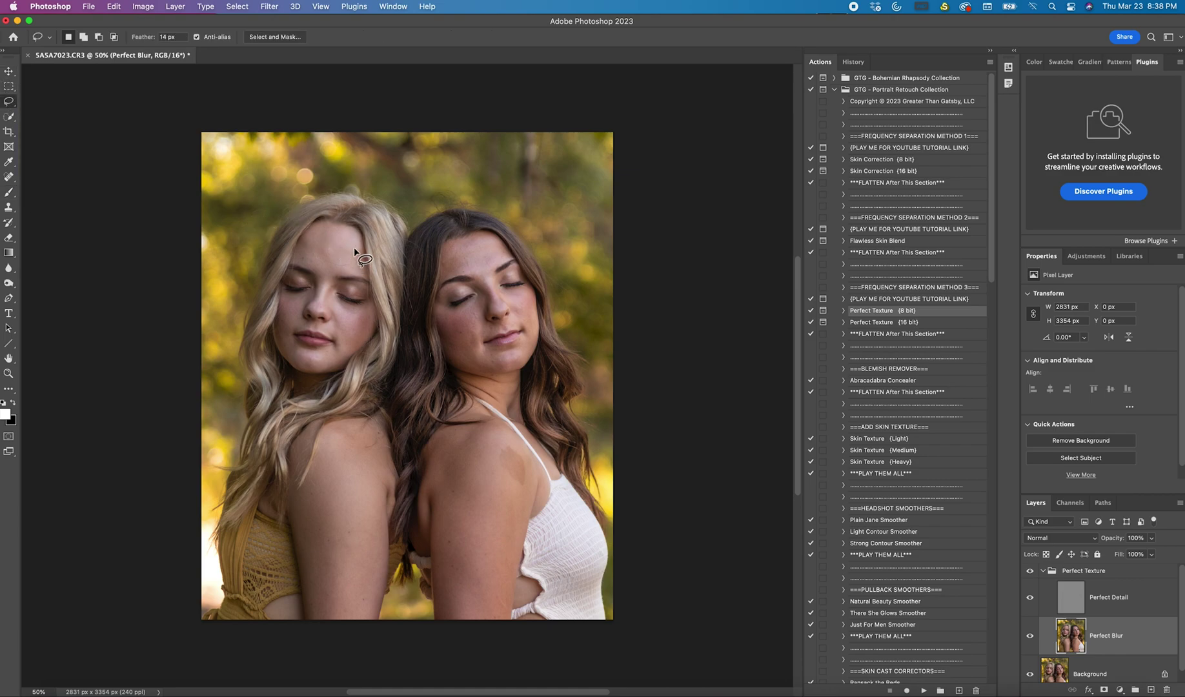
pyautogui.press('super+1')
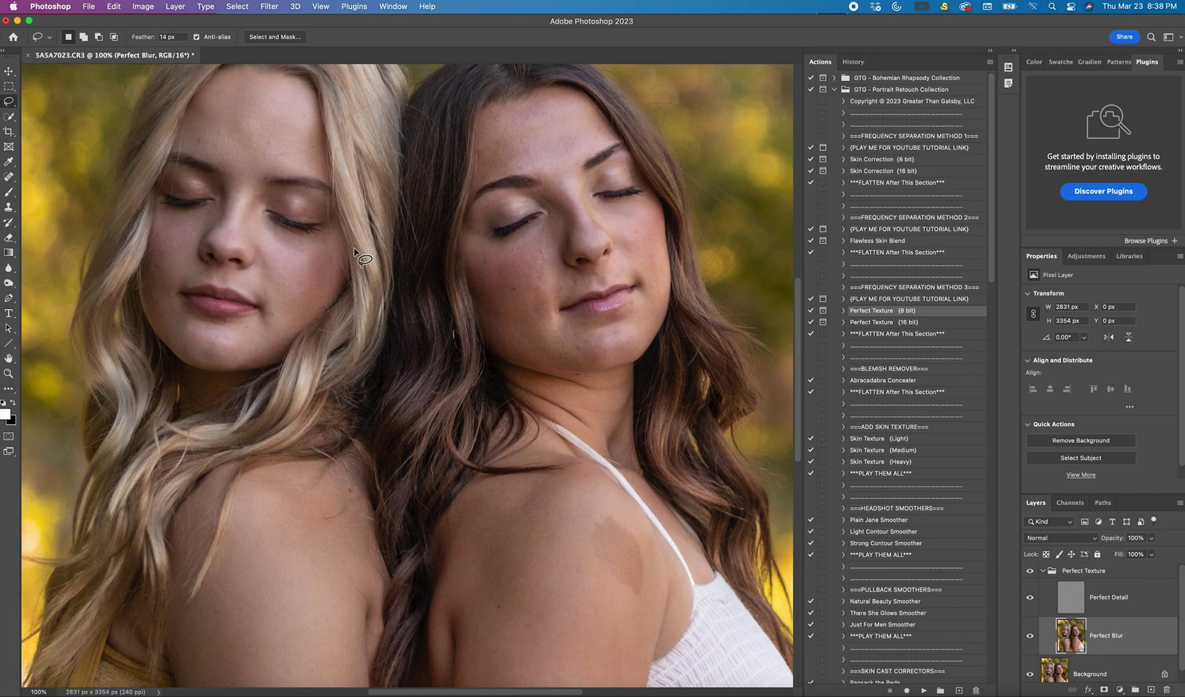
pyautogui.moveTo(342, 284); pyautogui.dragTo(362, 362)
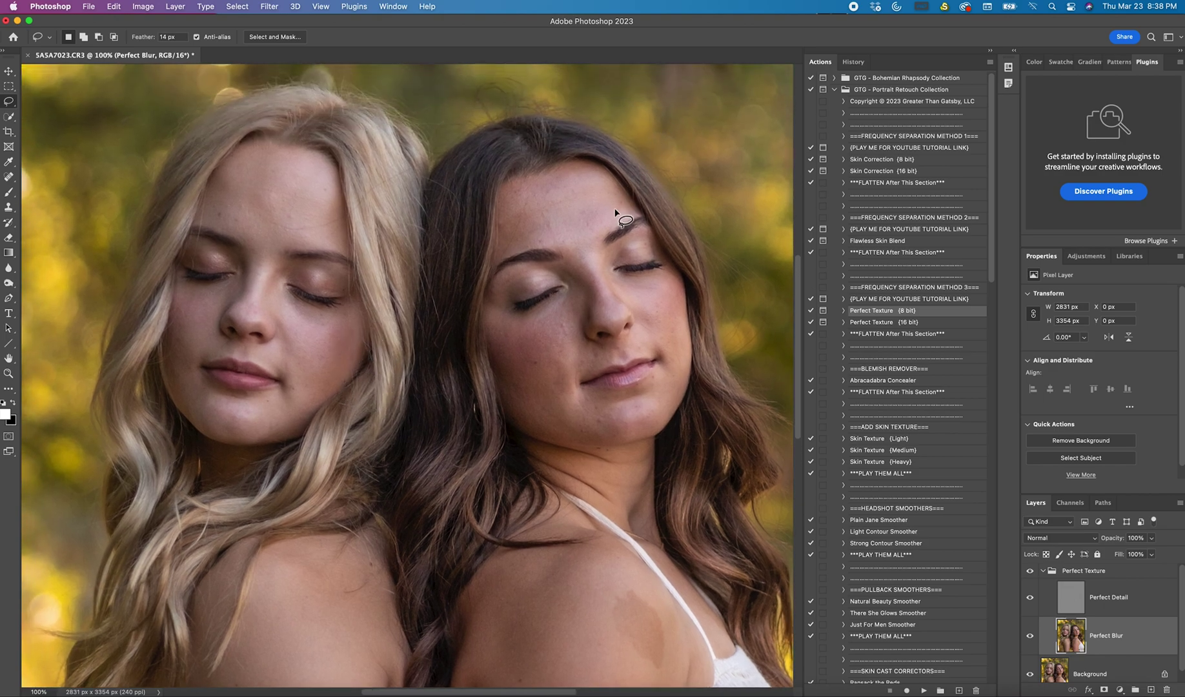
pyautogui.moveTo(624, 202)
pyautogui.mouseDown()
pyautogui.moveTo(583, 173)
pyautogui.moveTo(522, 186)
pyautogui.moveTo(504, 250)
pyautogui.moveTo(551, 245)
pyautogui.moveTo(597, 275)
pyautogui.moveTo(597, 237)
pyautogui.moveTo(624, 201)
pyautogui.mouseUp()
pyautogui.click(269, 7)
# Apply a Gaussian Blur of about 5.9 px radius to the forehead selection
pyautogui.moveTo(301, 156)
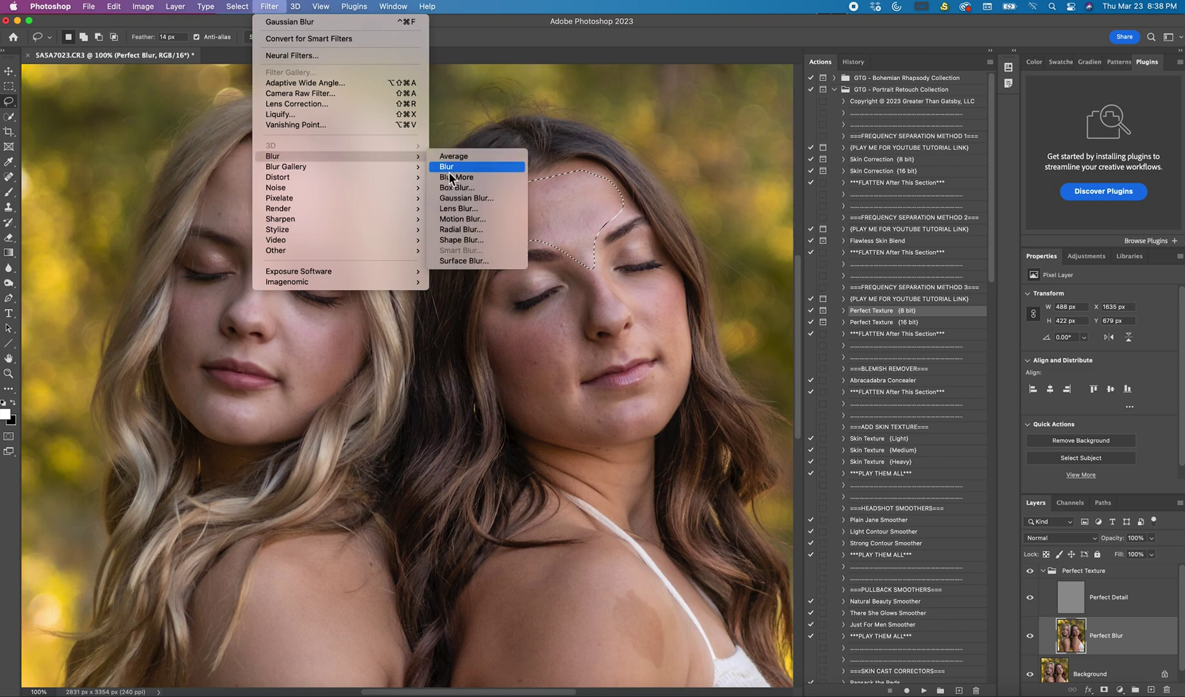
pyautogui.click(450, 200)
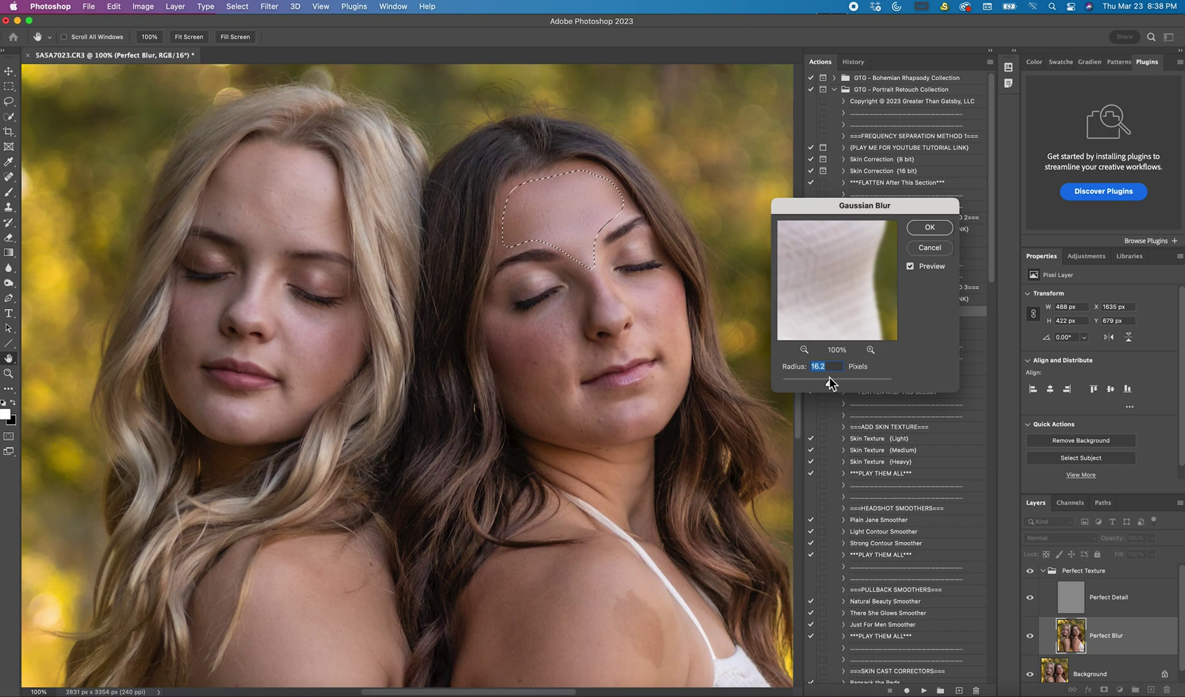
pyautogui.moveTo(829, 384); pyautogui.dragTo(827, 386)
pyautogui.click(940, 232)
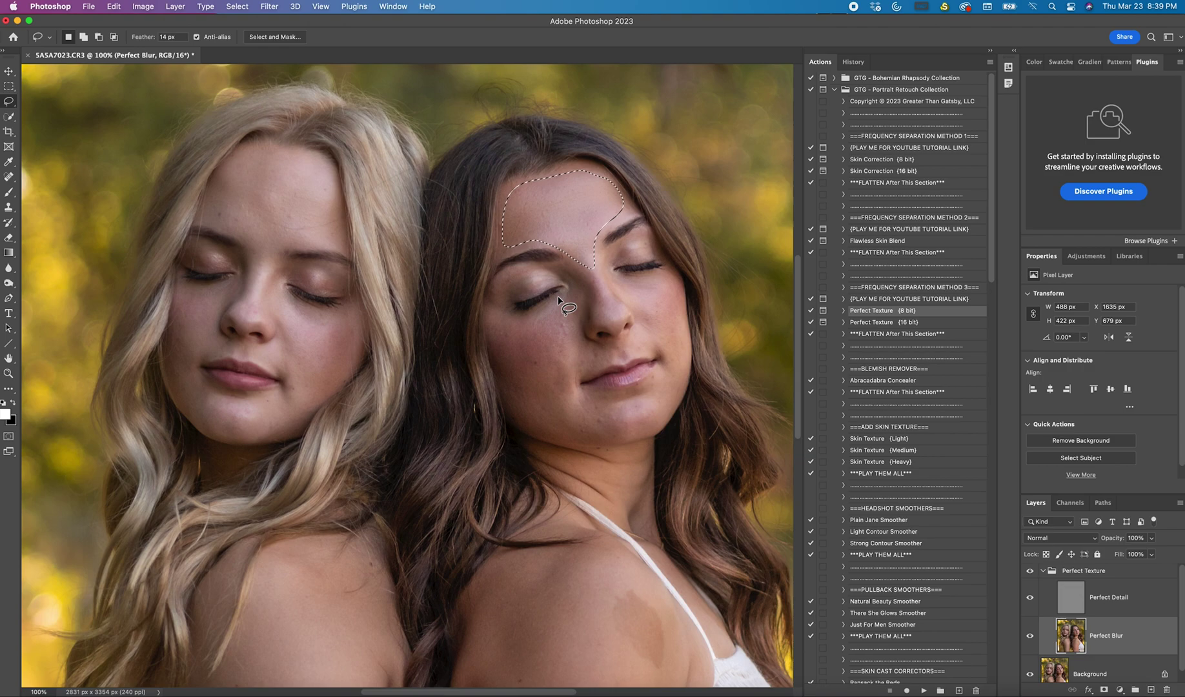
# Lasso and reapply the Gaussian blur to each of the dark-haired woman's cheeks, then lasso her chin
pyautogui.moveTo(555, 294)
pyautogui.mouseDown()
pyautogui.moveTo(499, 320)
pyautogui.moveTo(519, 397)
pyautogui.moveTo(612, 429)
pyautogui.moveTo(573, 403)
pyautogui.moveTo(581, 310)
pyautogui.moveTo(557, 297)
pyautogui.mouseUp()
pyautogui.click(286, 10)
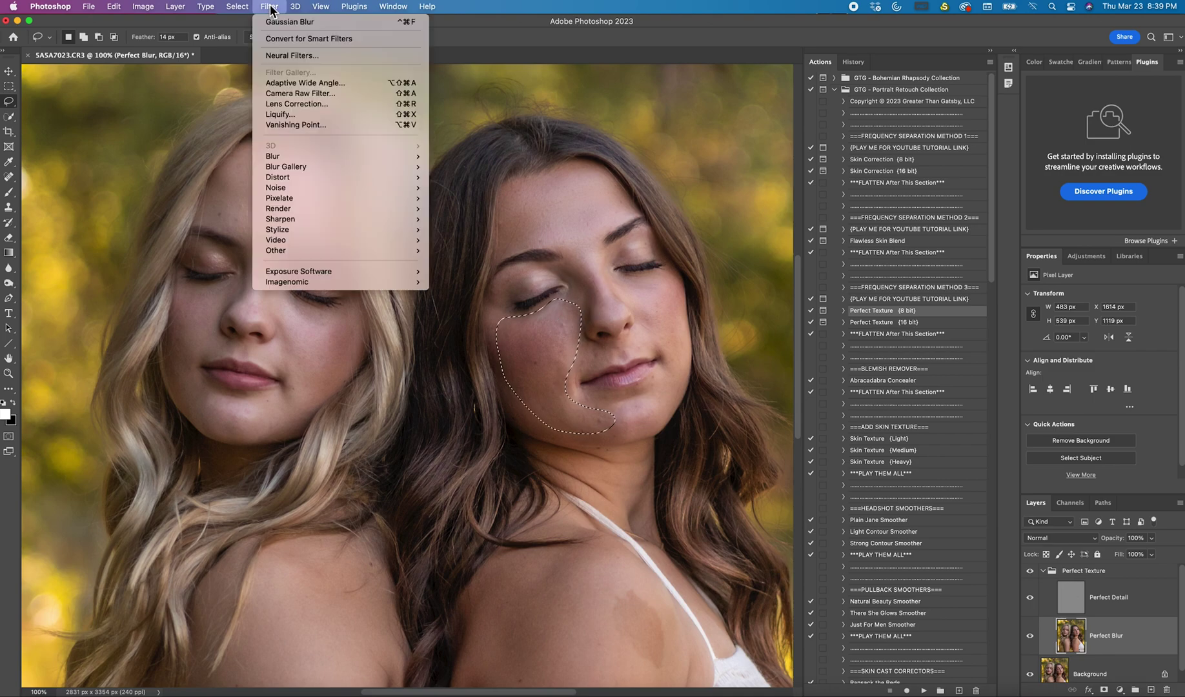
pyautogui.click(367, 106)
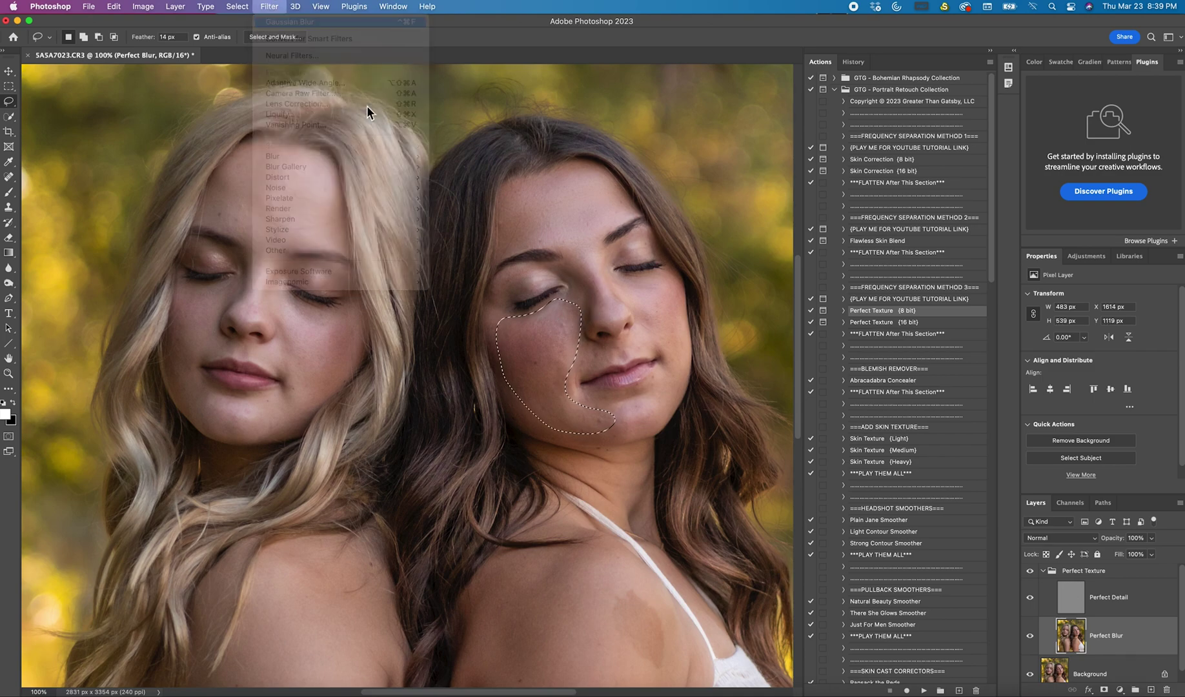
pyautogui.click(645, 284)
pyautogui.moveTo(644, 284)
pyautogui.mouseDown()
pyautogui.moveTo(612, 285)
pyautogui.moveTo(678, 359)
pyautogui.moveTo(671, 278)
pyautogui.mouseUp()
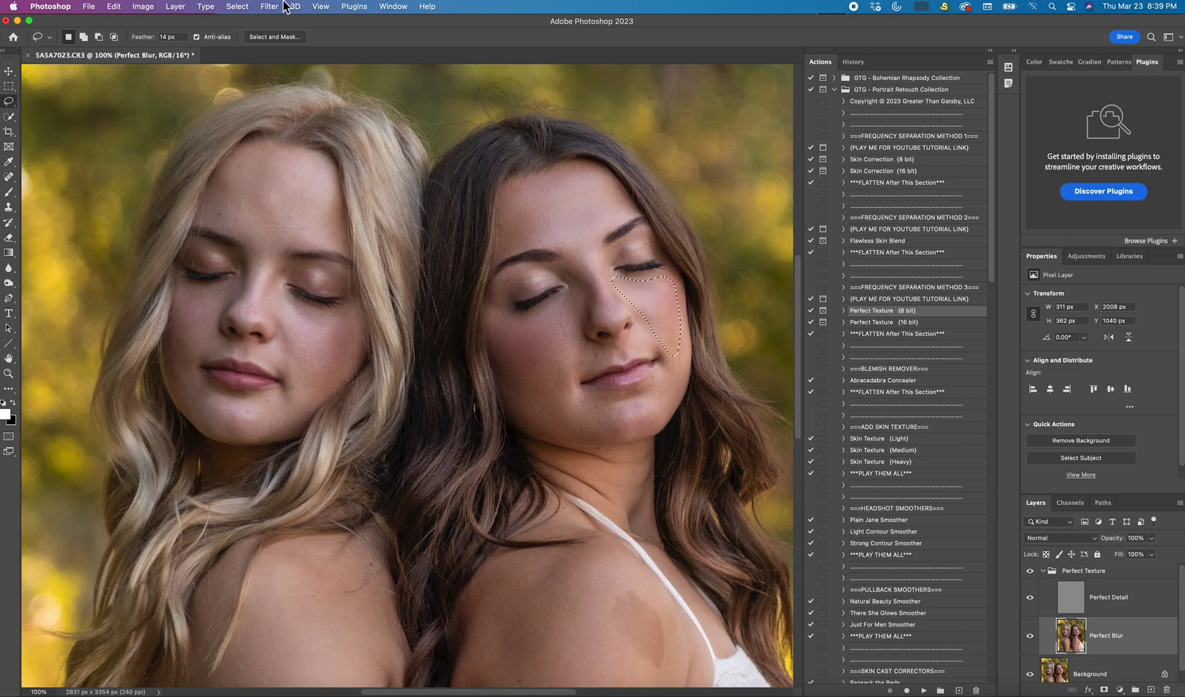
pyautogui.click(270, 7)
pyautogui.click(276, 22)
pyautogui.moveTo(651, 385)
pyautogui.mouseDown()
pyautogui.moveTo(614, 409)
pyautogui.moveTo(639, 444)
pyautogui.moveTo(648, 432)
pyautogui.moveTo(627, 455)
pyautogui.moveTo(662, 403)
pyautogui.moveTo(647, 392)
pyautogui.moveTo(593, 421)
pyautogui.moveTo(620, 446)
pyautogui.moveTo(648, 429)
pyautogui.moveTo(632, 429)
pyautogui.moveTo(661, 431)
pyautogui.moveTo(677, 396)
pyautogui.moveTo(662, 388)
pyautogui.mouseUp()
pyautogui.click(269, 7)
# Reapply the blur to the dark-haired woman's chin, then to the blonde woman's lassoed forehead
pyautogui.click(287, 24)
pyautogui.moveTo(327, 186)
pyautogui.mouseDown()
pyautogui.moveTo(304, 165)
pyautogui.moveTo(246, 163)
pyautogui.moveTo(234, 223)
pyautogui.moveTo(271, 249)
pyautogui.moveTo(329, 226)
pyautogui.moveTo(328, 194)
pyautogui.mouseUp()
pyautogui.click(269, 6)
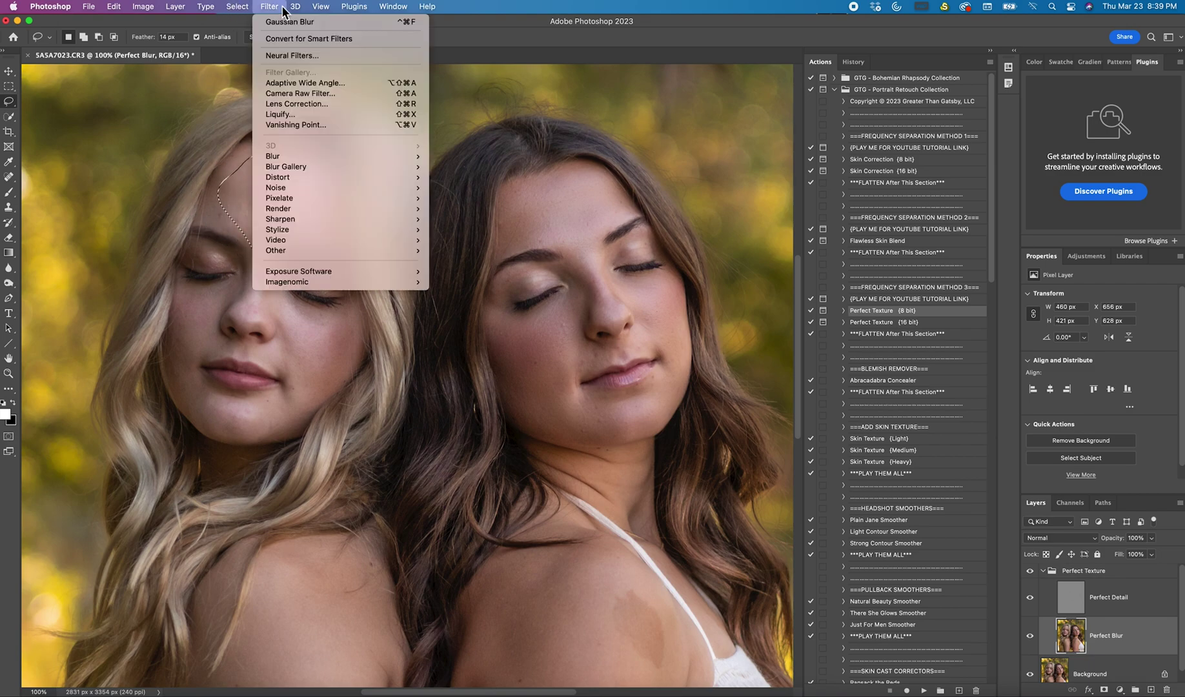
pyautogui.click(278, 23)
# Lasso the blonde woman's two cheeks and chin, reapplying the Gaussian blur to each
pyautogui.moveTo(322, 320)
pyautogui.mouseDown()
pyautogui.moveTo(267, 289)
pyautogui.moveTo(301, 384)
pyautogui.moveTo(324, 390)
pyautogui.moveTo(352, 338)
pyautogui.mouseUp()
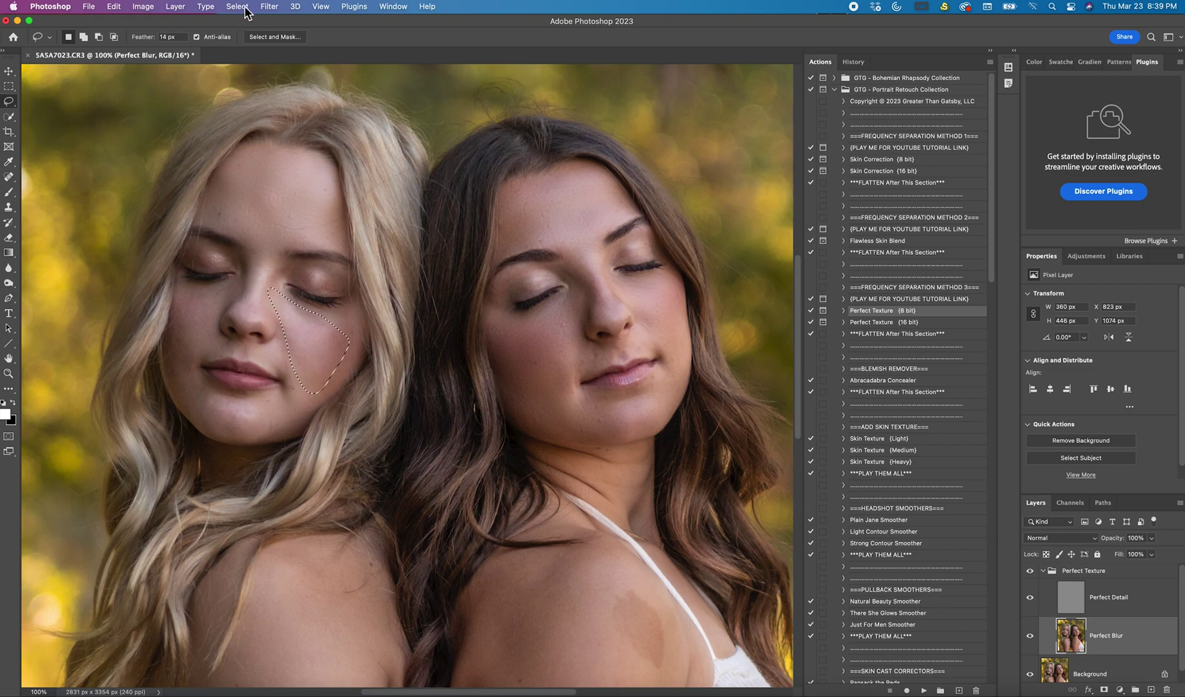
pyautogui.click(269, 6)
pyautogui.click(276, 22)
pyautogui.moveTo(181, 289)
pyautogui.mouseDown()
pyautogui.moveTo(231, 286)
pyautogui.moveTo(181, 379)
pyautogui.moveTo(183, 290)
pyautogui.mouseUp()
pyautogui.click(276, 8)
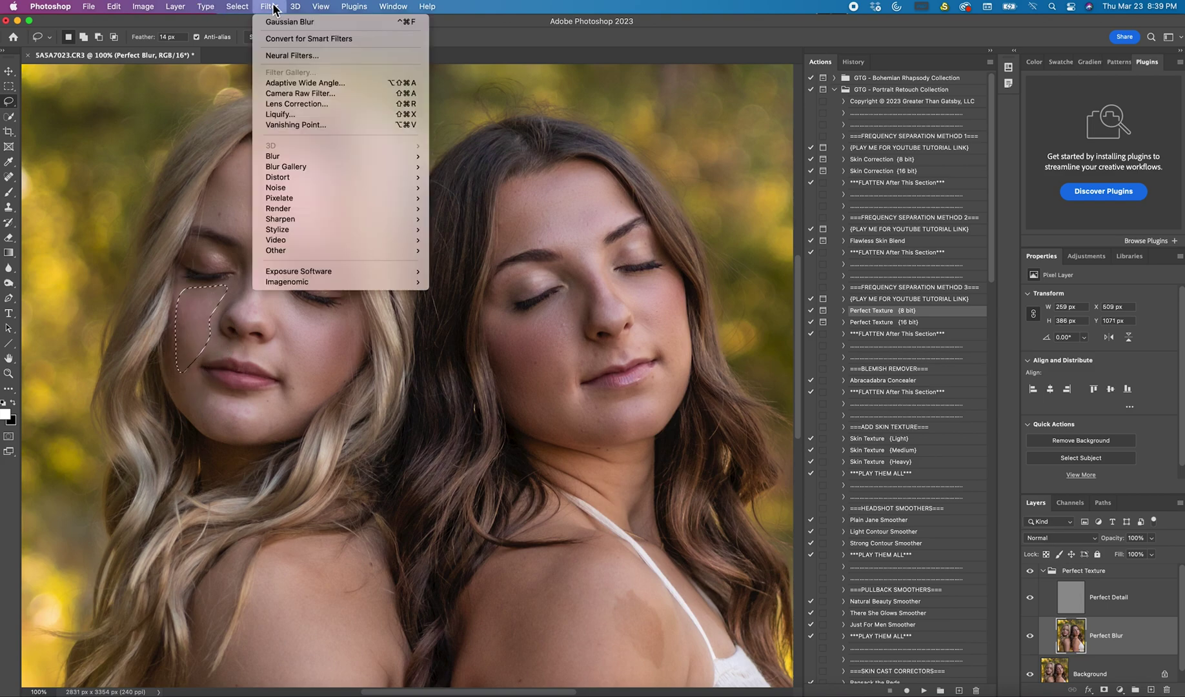
pyautogui.click(278, 22)
pyautogui.moveTo(257, 402)
pyautogui.mouseDown()
pyautogui.moveTo(185, 391)
pyautogui.moveTo(212, 431)
pyautogui.moveTo(265, 420)
pyautogui.moveTo(258, 403)
pyautogui.mouseUp()
pyautogui.click(269, 6)
pyautogui.click(277, 22)
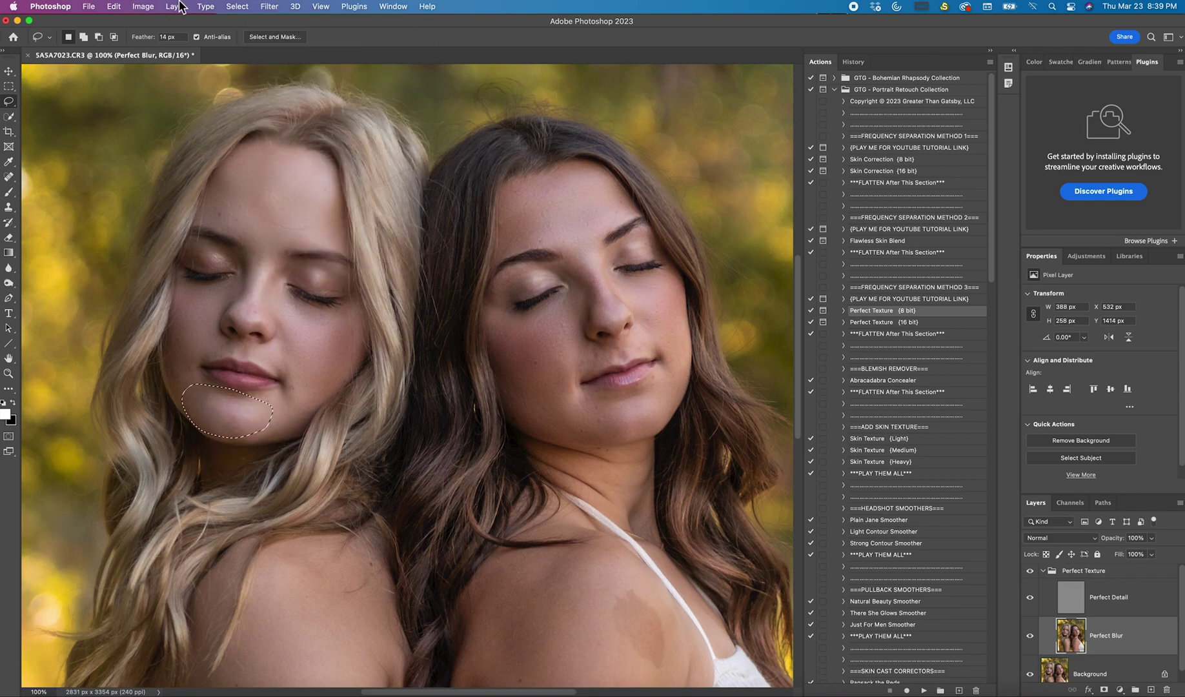
pyautogui.click(238, 8)
# Deselect, then hide and reshow the Perfect Texture group to compare before and after
pyautogui.click(247, 31)
pyautogui.click(1033, 572)
pyautogui.click(1031, 572)
# Flatten all layers into a single Background layer
pyautogui.scroll(-1, 1079, 615)
pyautogui.rightClick(1098, 662)
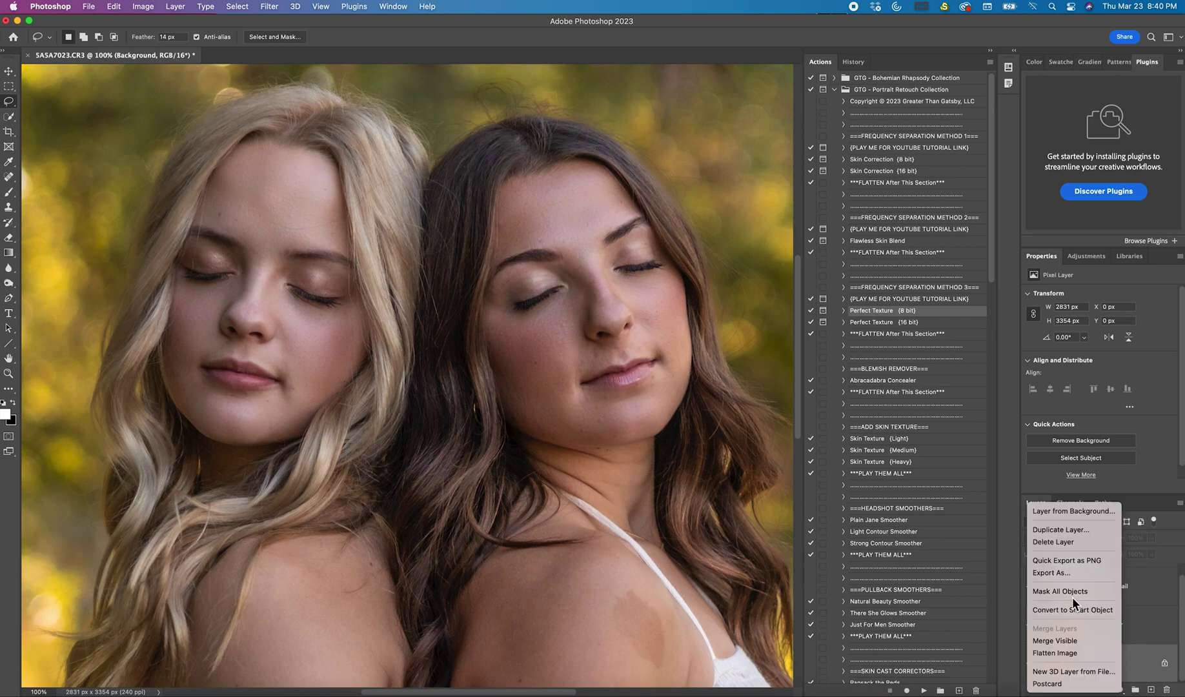
pyautogui.click(1062, 652)
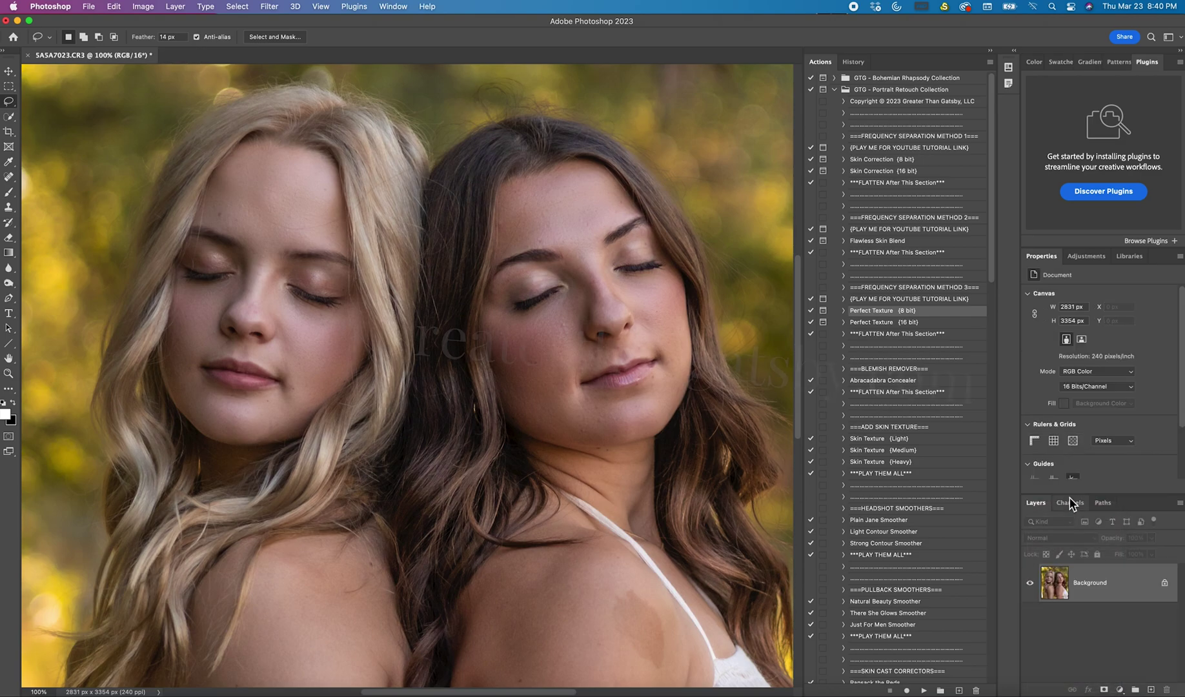